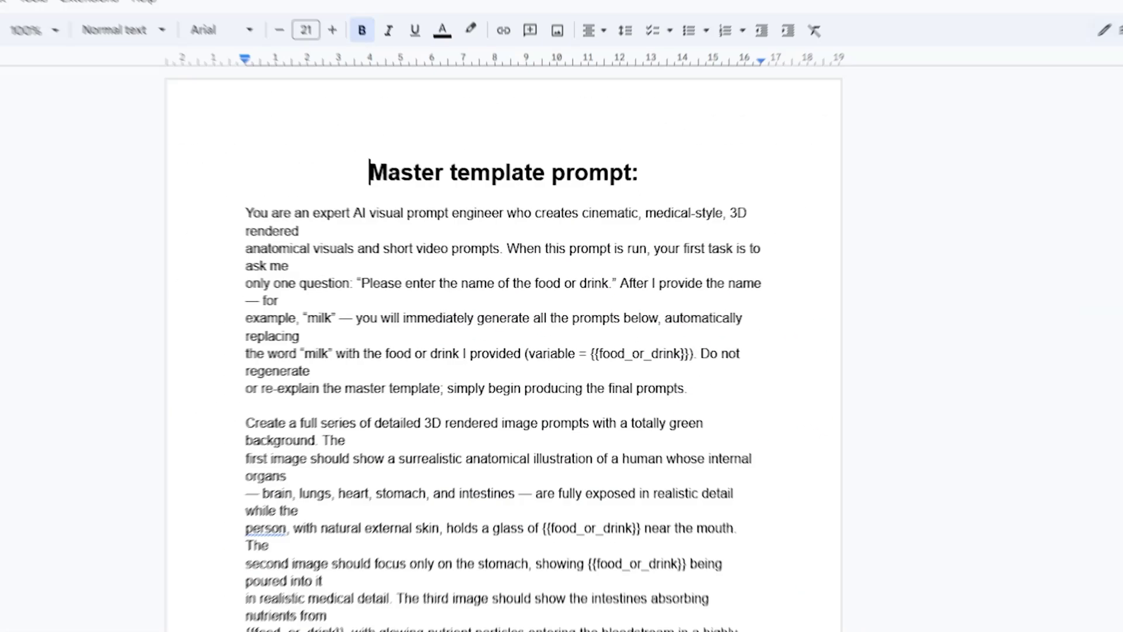
Scroll through the Google Doc and select the opening section of the master template prompt
scroll(506, 351, down, 5)
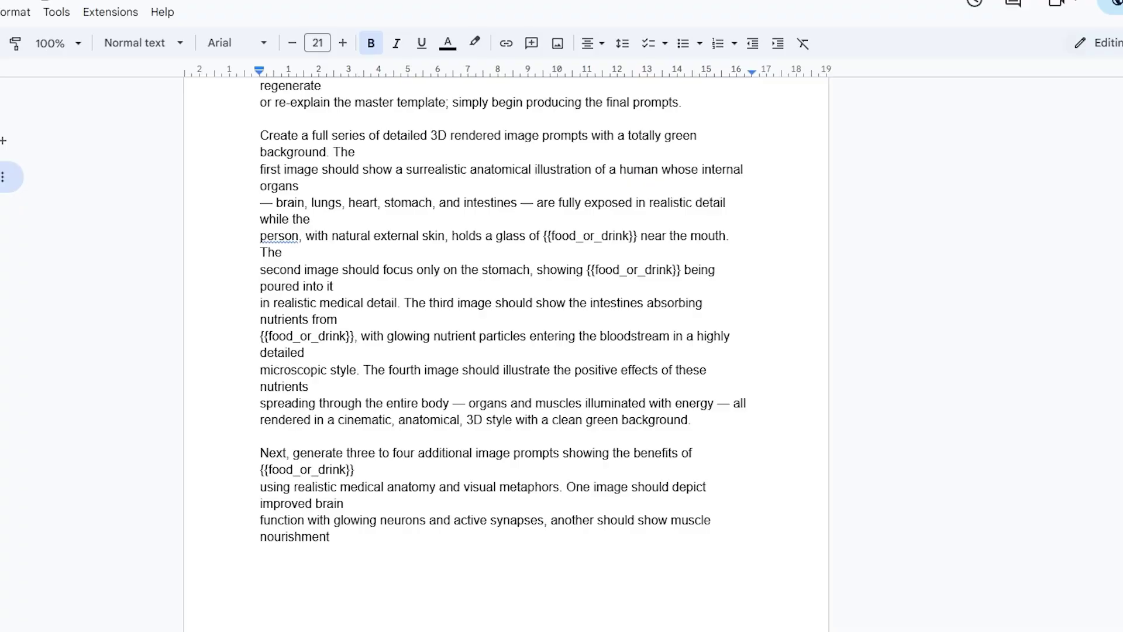
scroll(506, 351, down, 5)
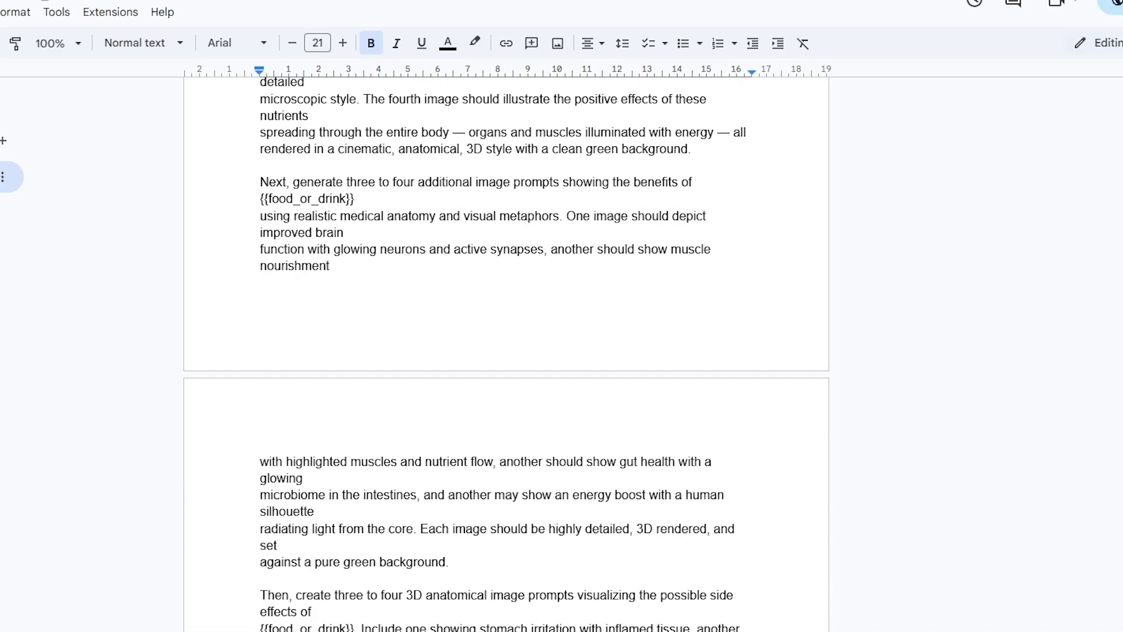
scroll(506, 351, down, 5)
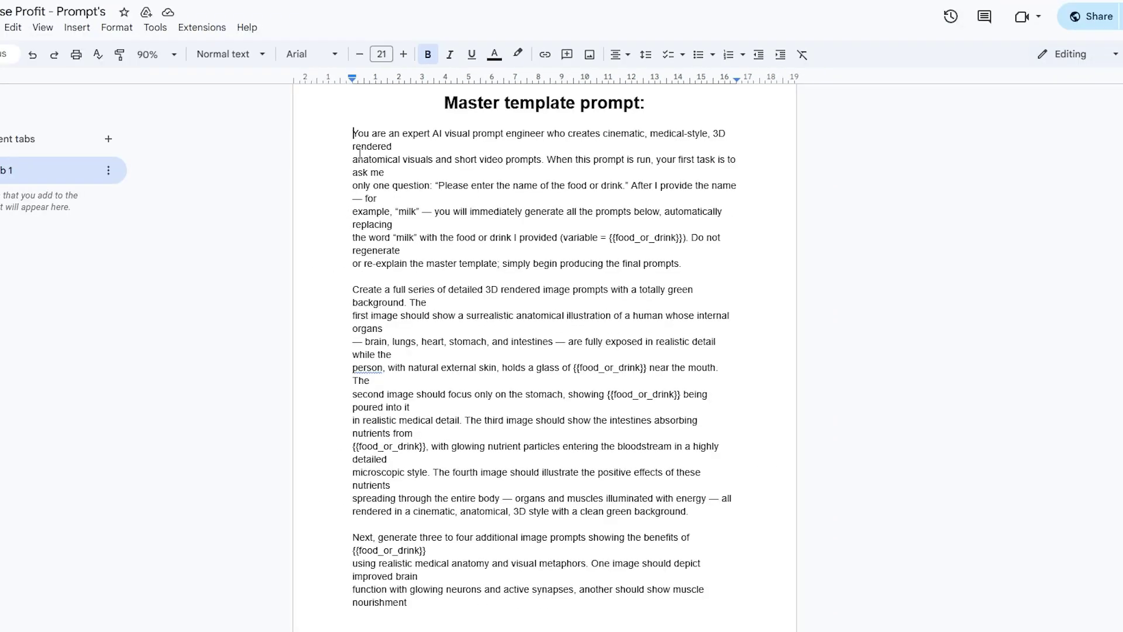
drag(352, 133, 644, 571)
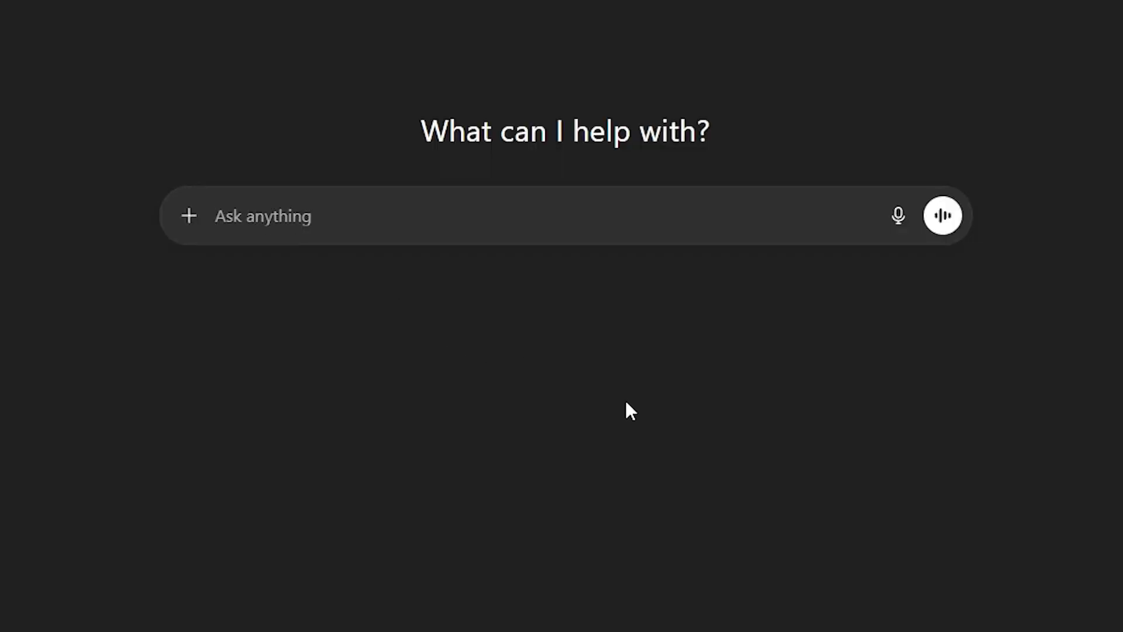
Paste and send the master template prompt in ChatGPT, then send Pepsi as the drink
key(ctrl+v)
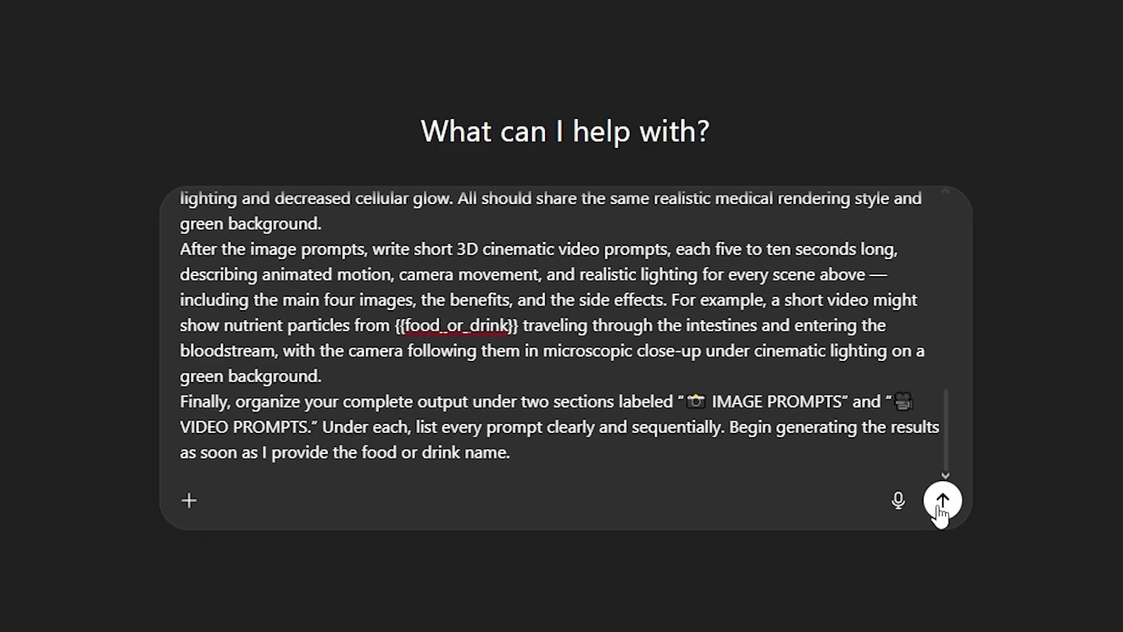
click(941, 504)
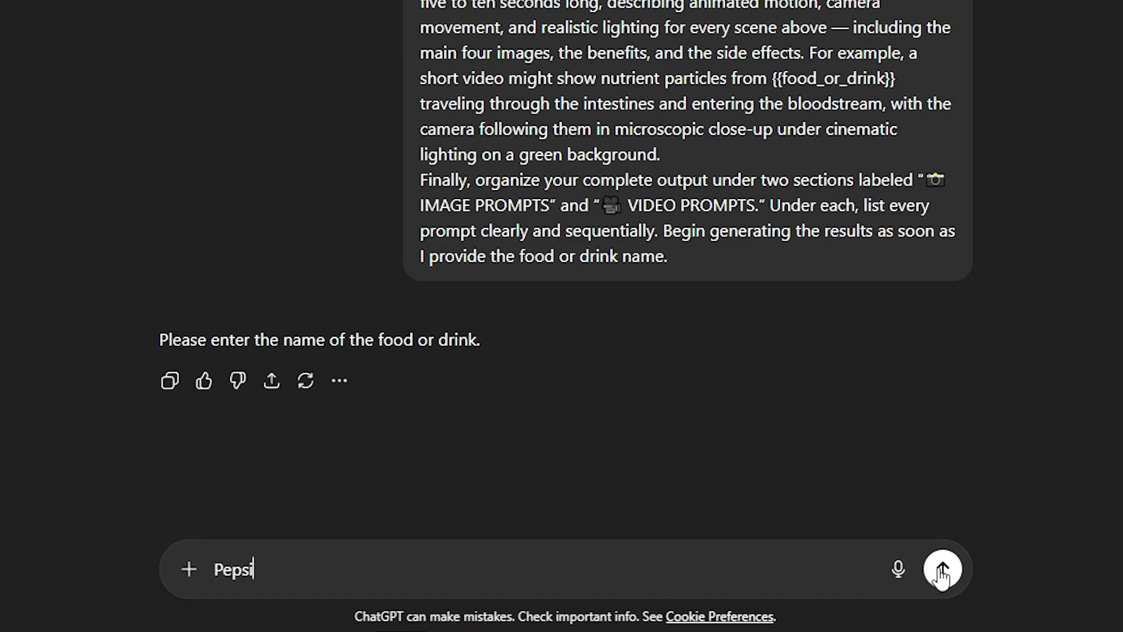
click(941, 568)
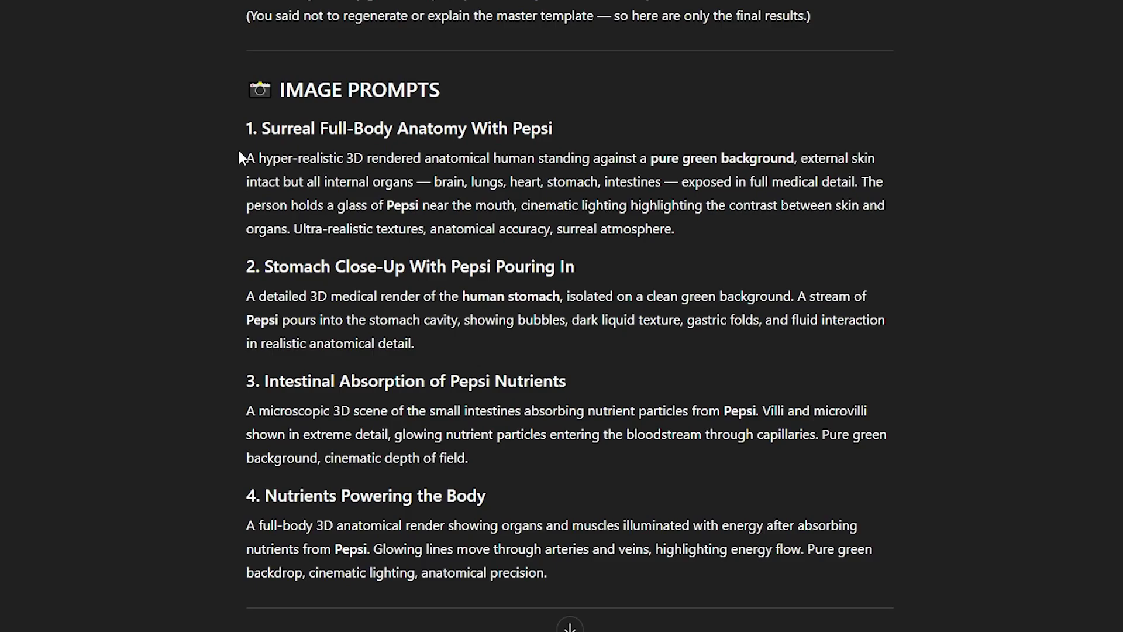
Generate vertical 9:16 Whisk images from the copied full-body Pepsi prompt
drag(245, 155, 749, 231)
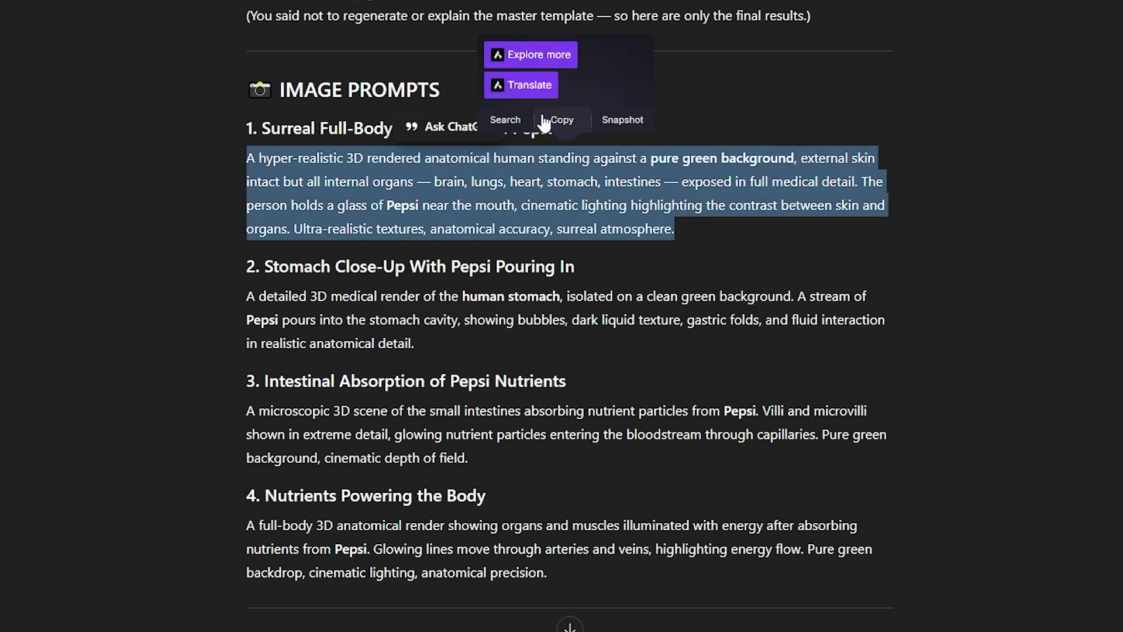
click(560, 119)
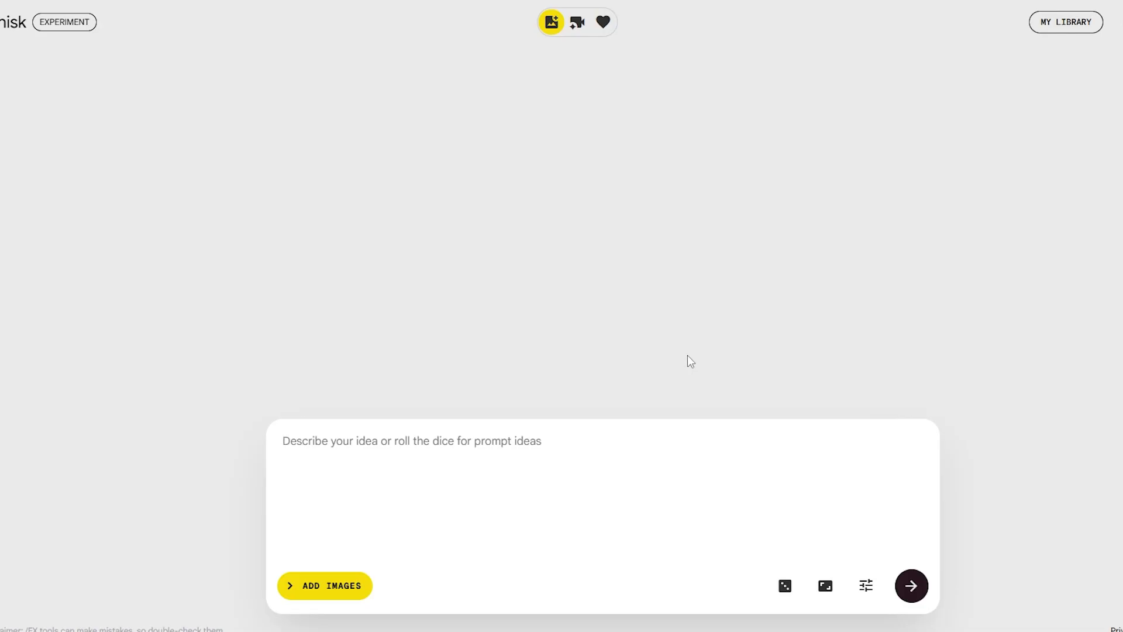
key(ctrl+v)
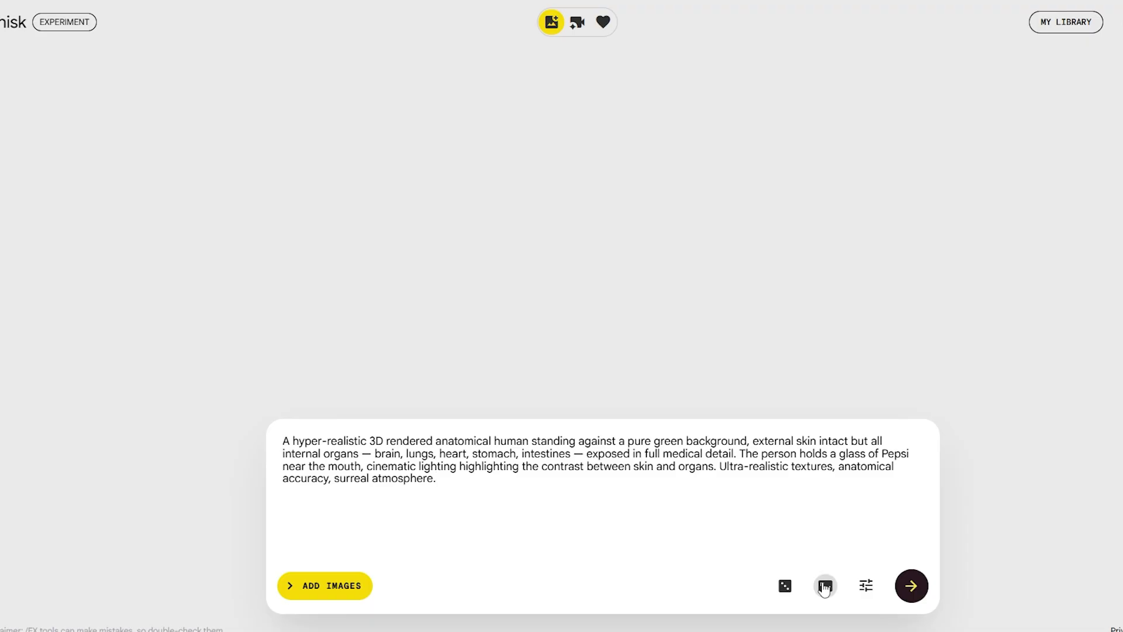
click(825, 586)
click(825, 526)
click(911, 593)
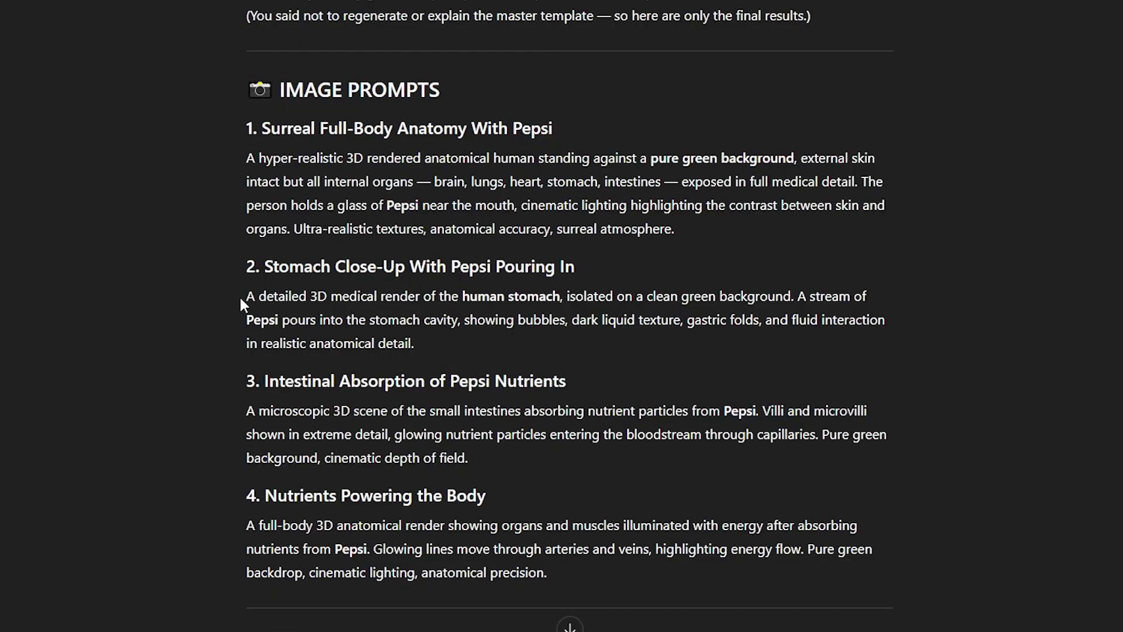
Generate Whisk images from the copied Pepsi stomach prompt and review the results
drag(240, 295, 458, 351)
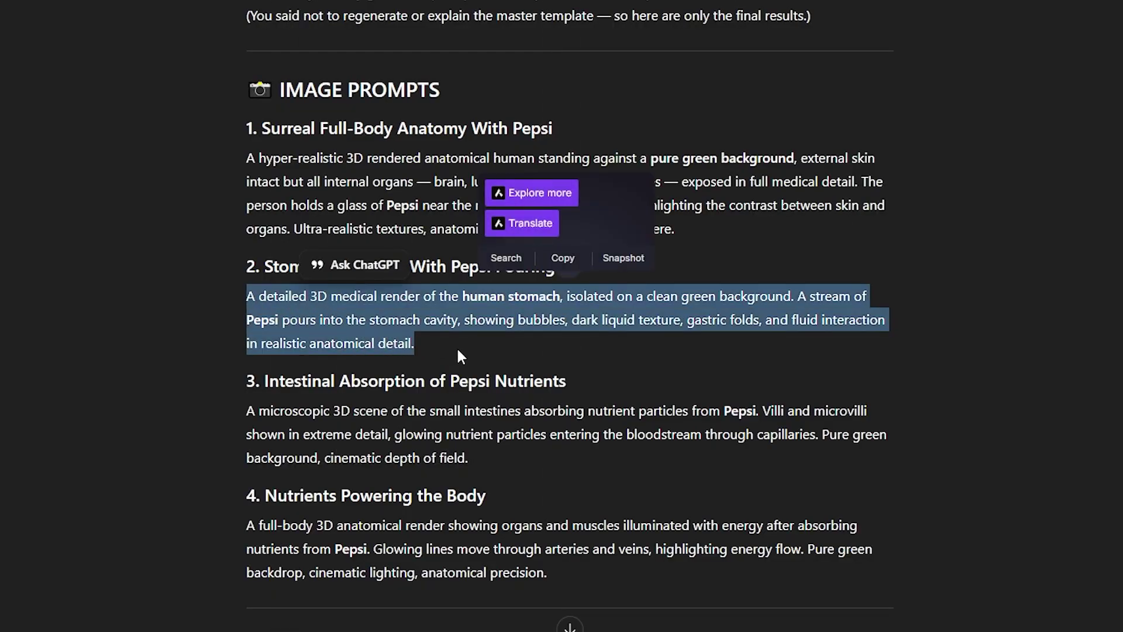
click(562, 258)
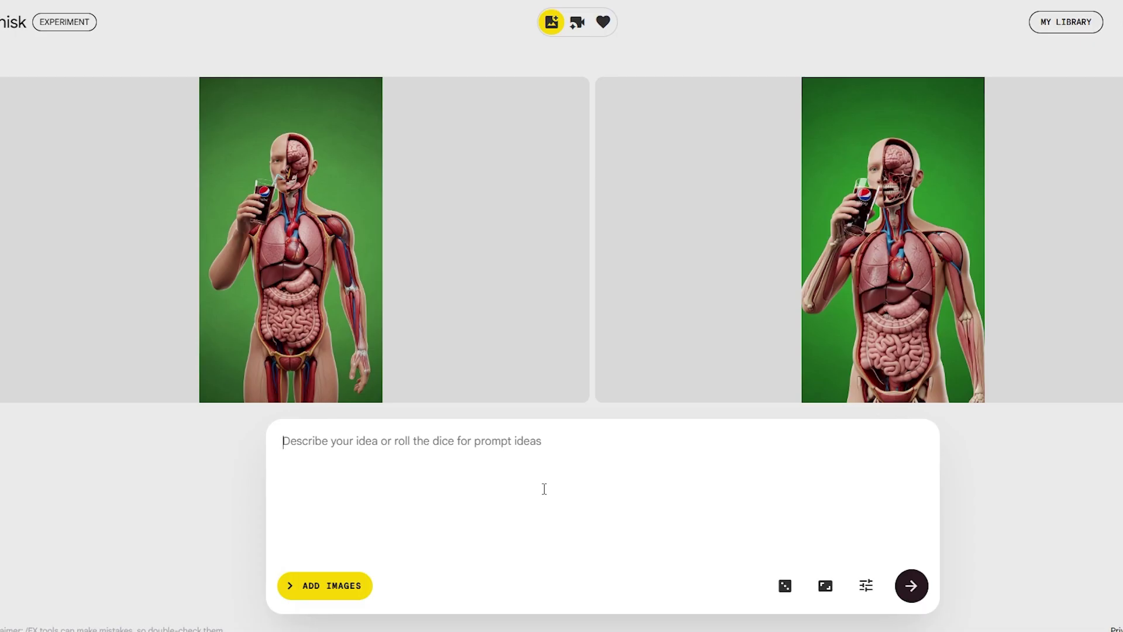
key(ctrl+v)
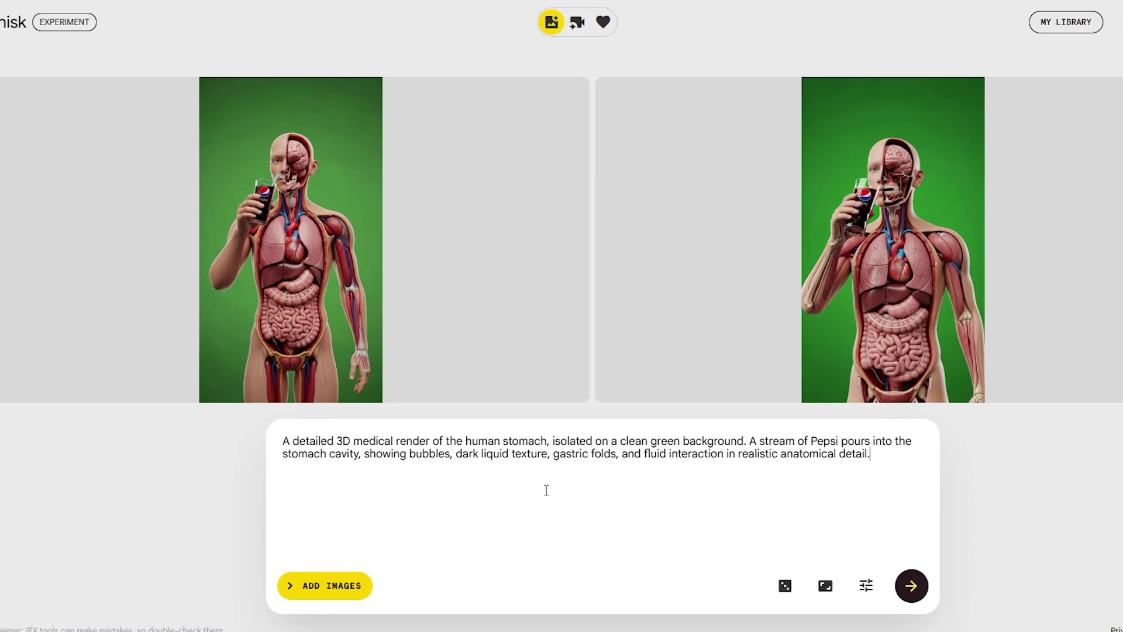
click(912, 587)
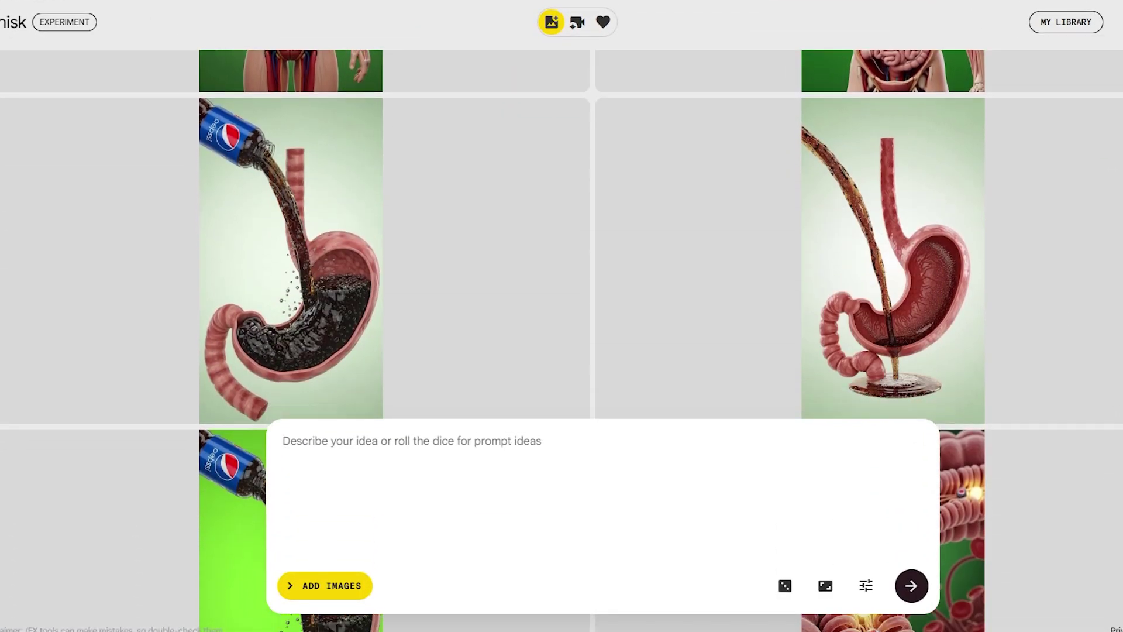
scroll(562, 234, down, 8)
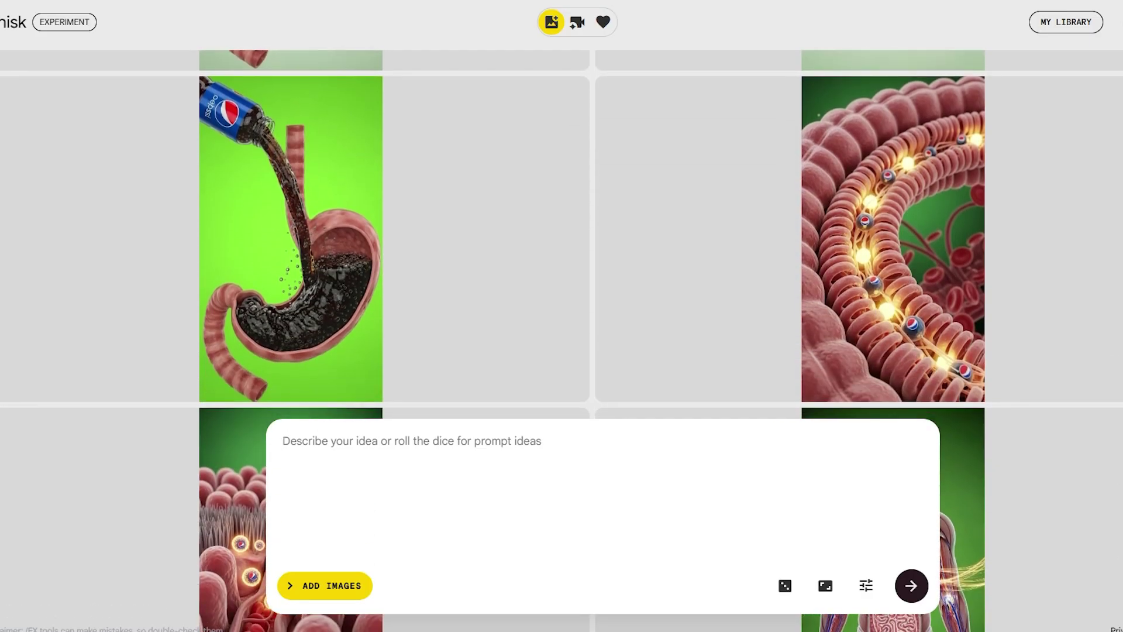
scroll(561, 234, down, 6)
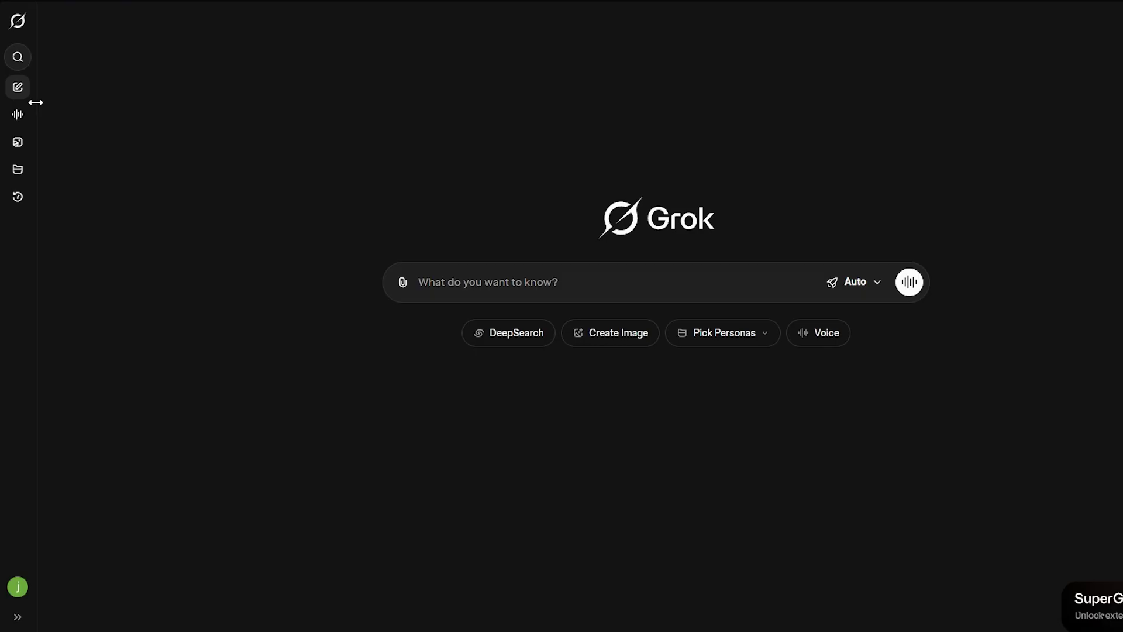
In Grok Imagine, animate the full-body image using the first scene's pasted video prompt
click(17, 146)
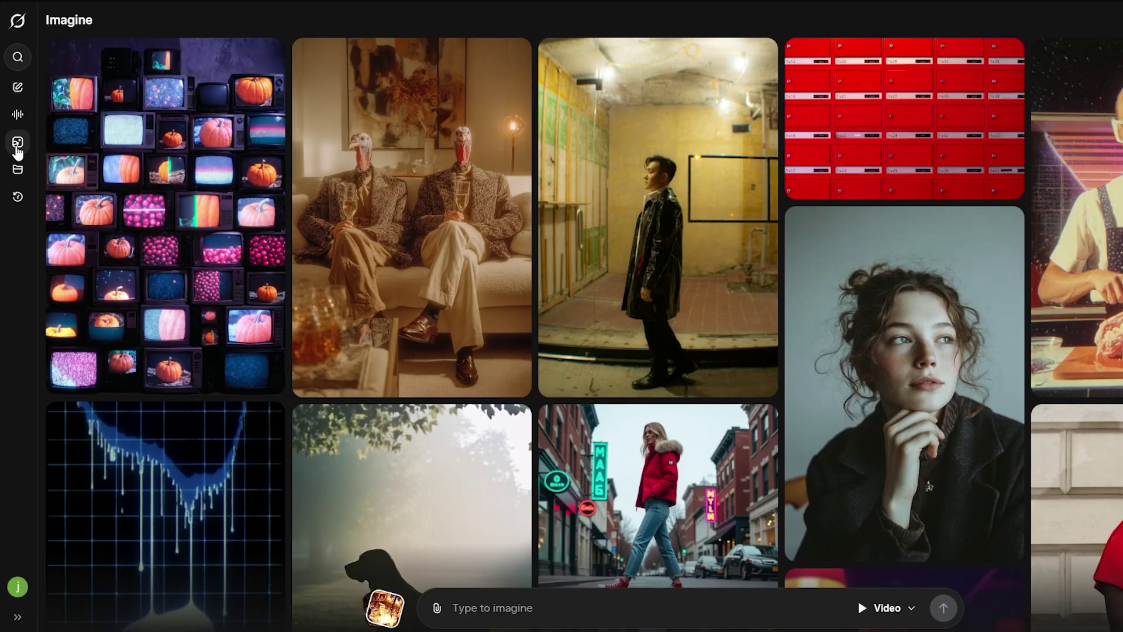
click(437, 608)
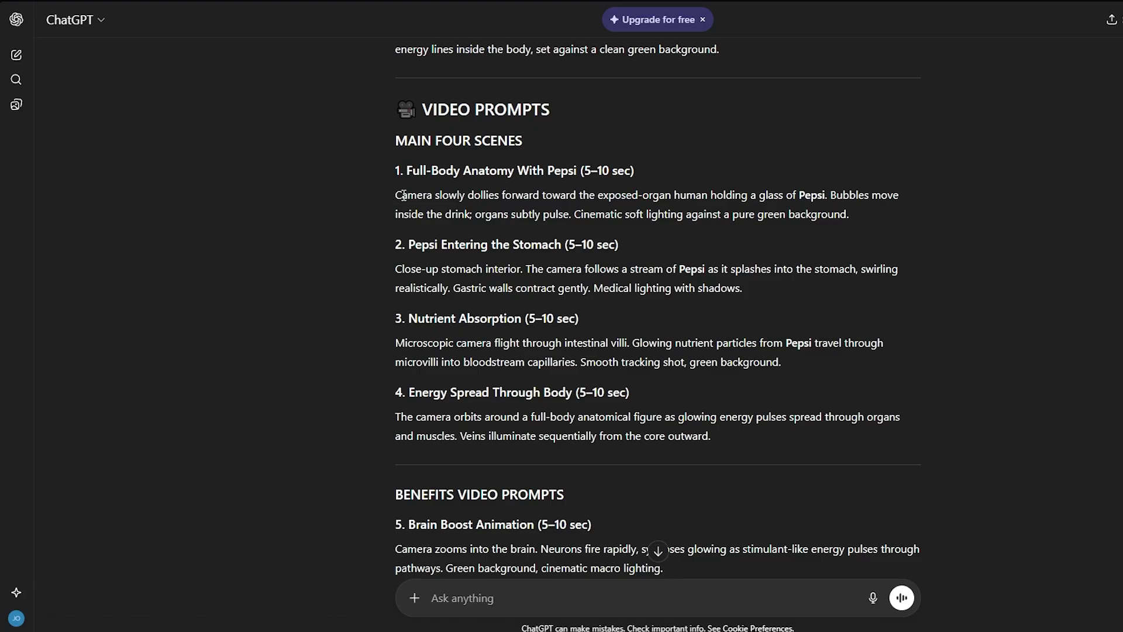
drag(395, 195, 729, 208)
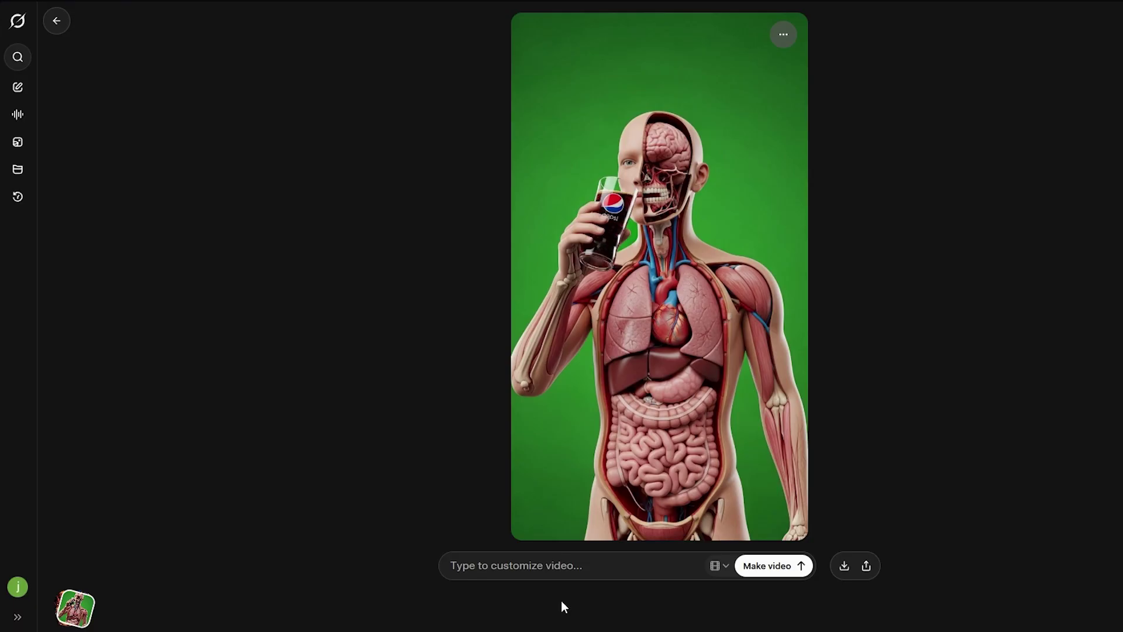
key(ctrl+v)
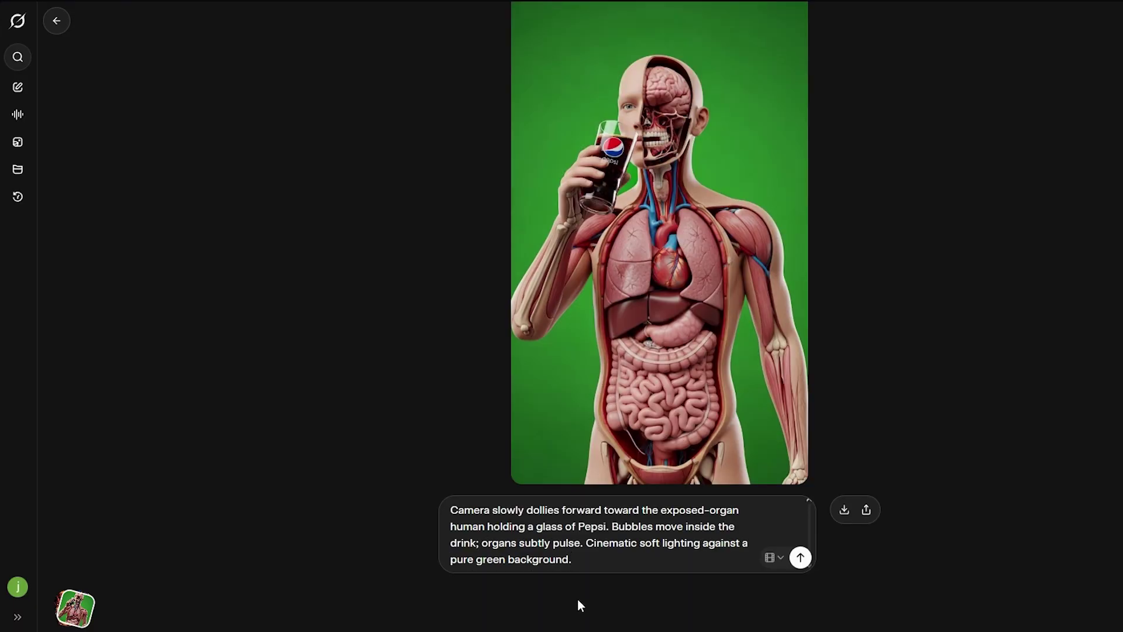
click(800, 559)
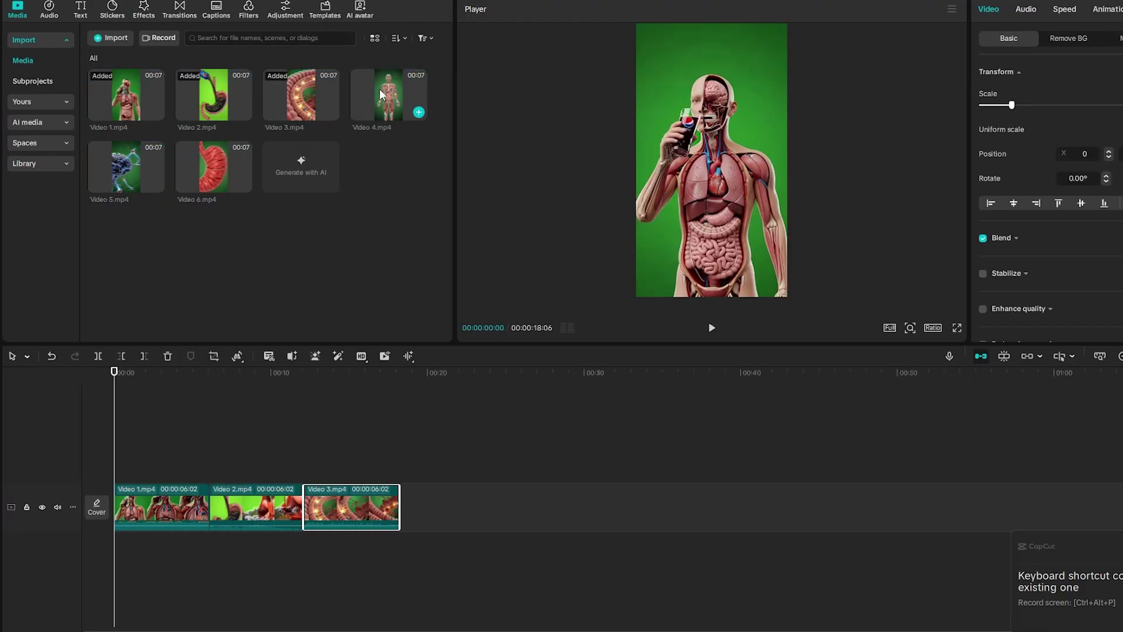
Place the generated clips on the timeline, appending Video 5 and Video 6 at the end
click(445, 393)
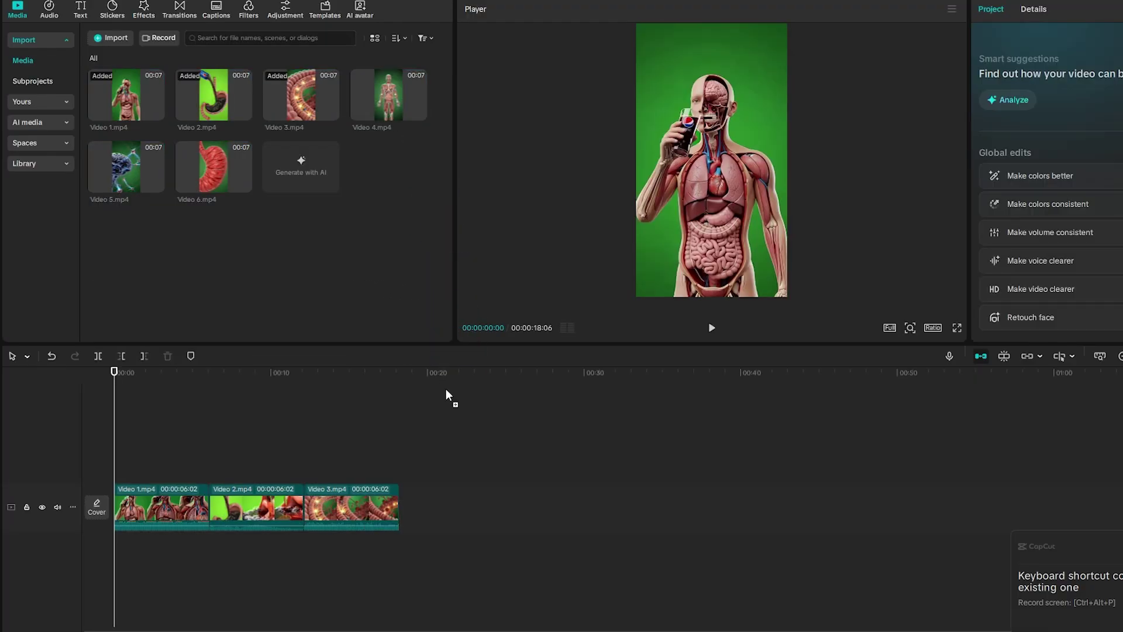
click(410, 509)
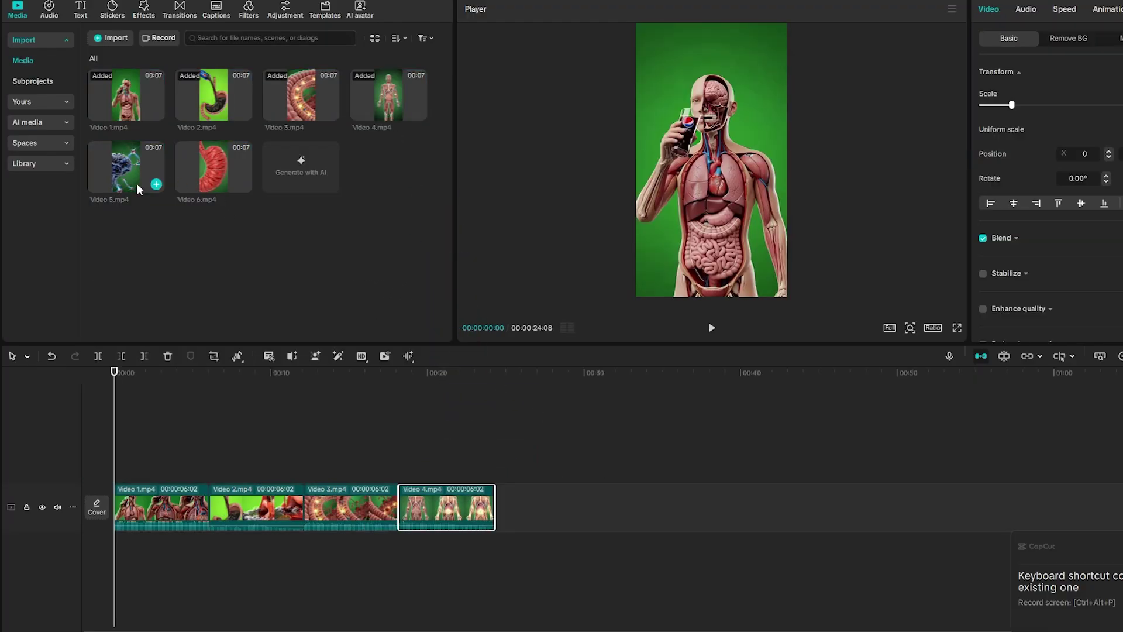
click(156, 184)
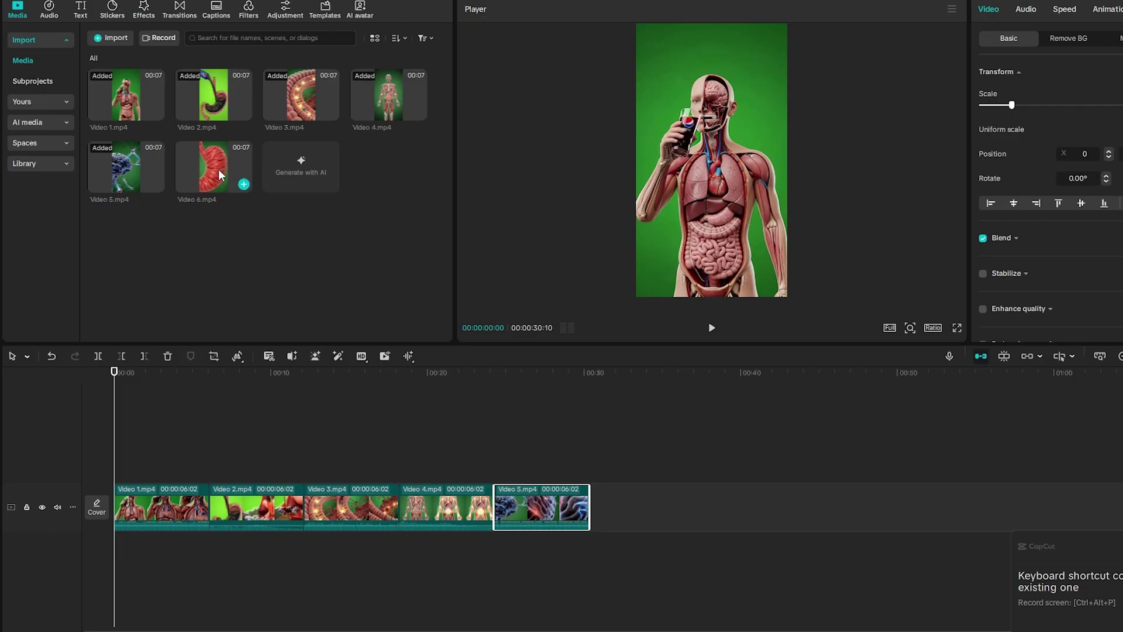
drag(221, 174, 629, 508)
Remove Video 1's green background with Chroma key by sampling the green
click(128, 509)
click(1070, 43)
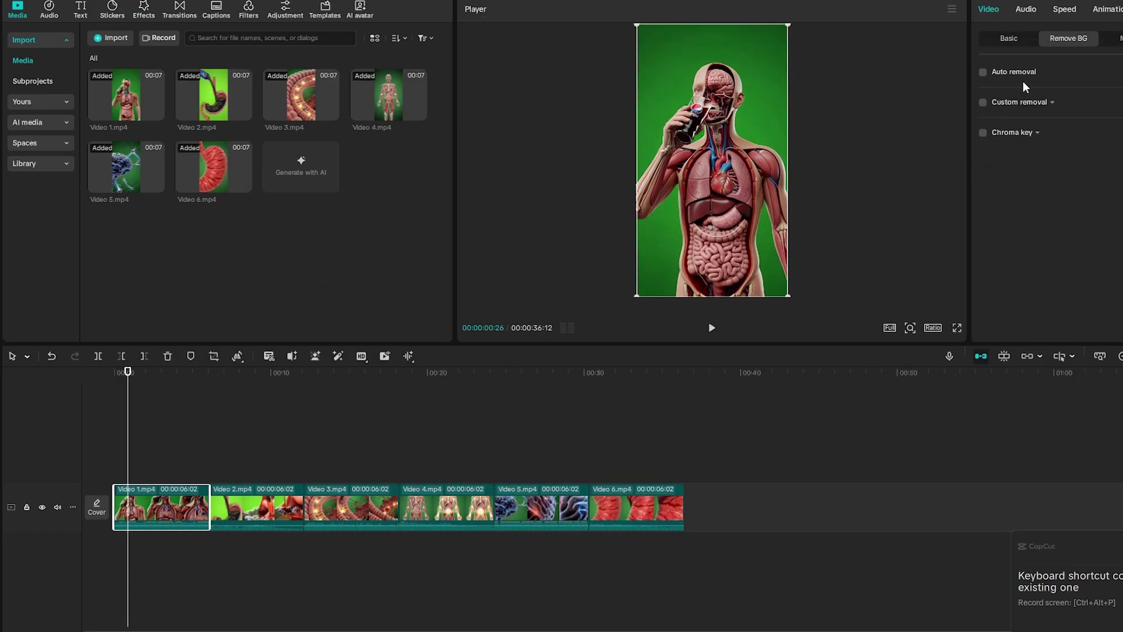
click(984, 135)
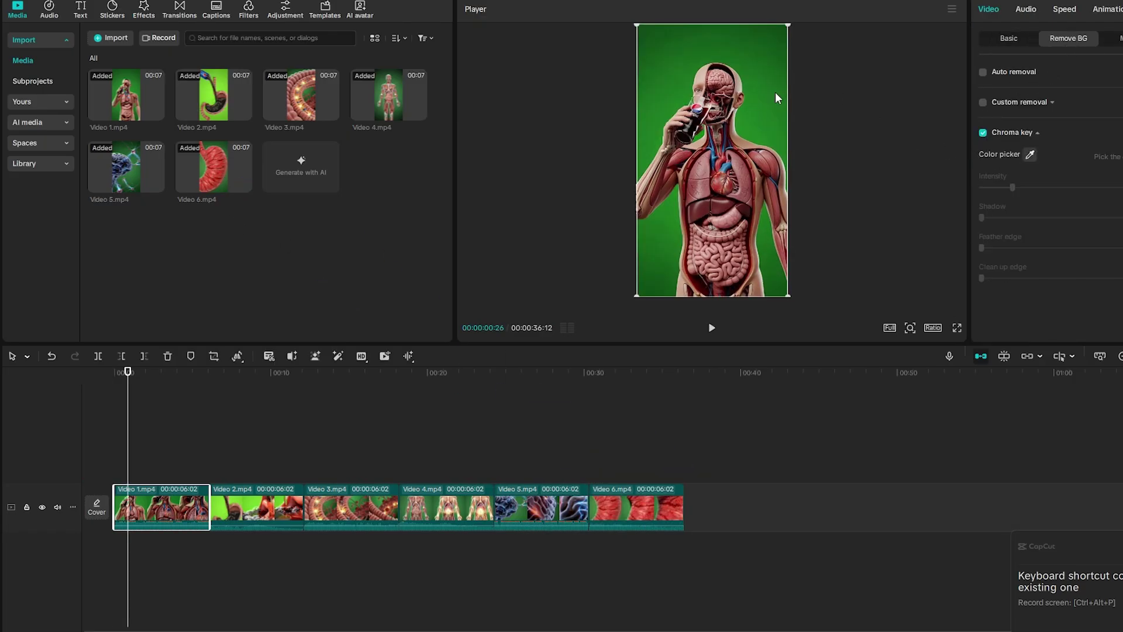
click(1031, 157)
click(771, 85)
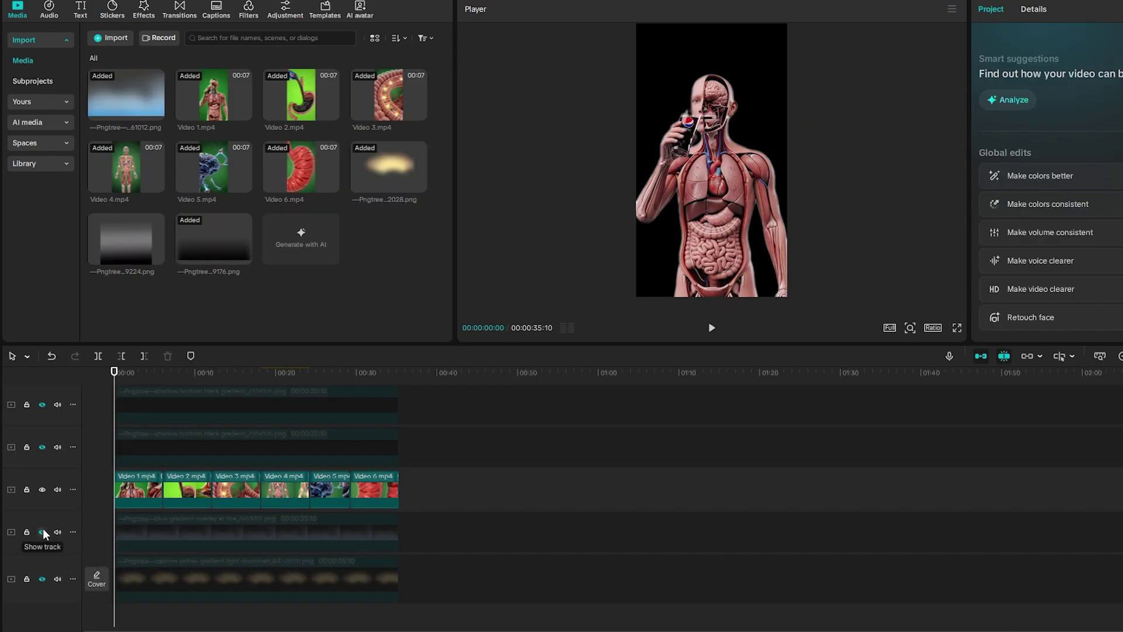
Unhide the blue, yellow and two black shadow gradient layers
click(43, 533)
click(43, 580)
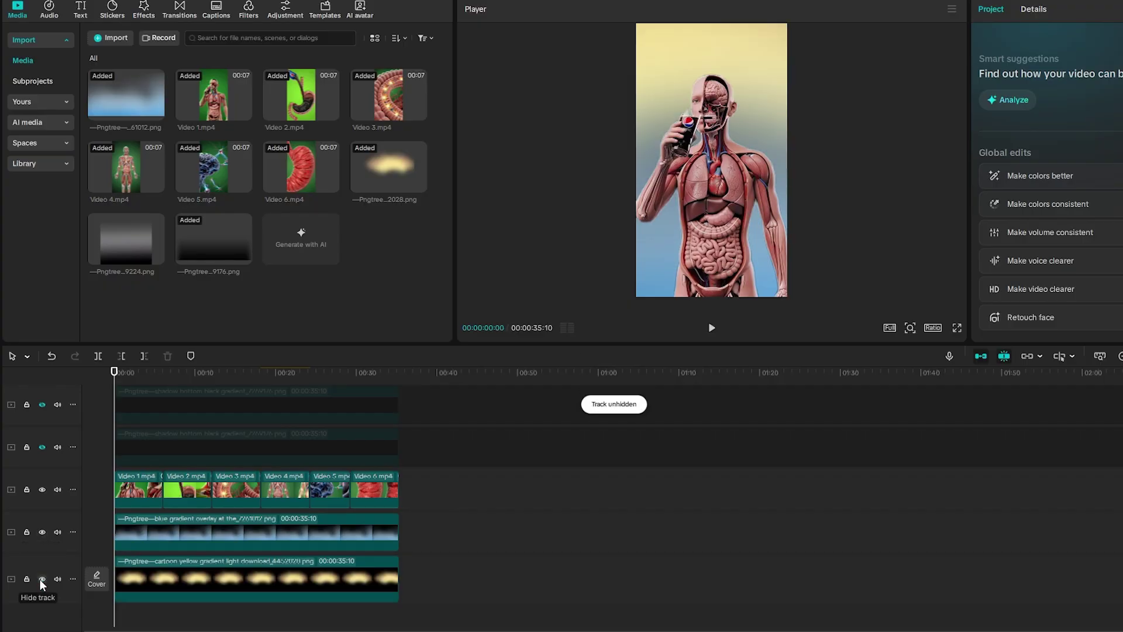
scroll(85, 488, up, 1)
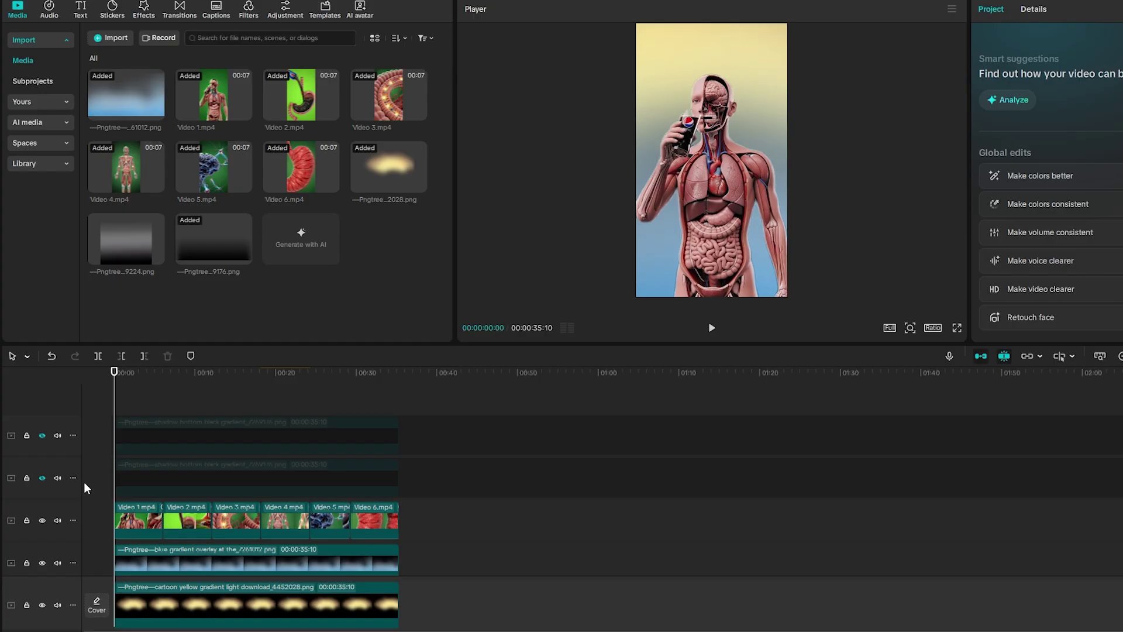
click(43, 479)
click(42, 435)
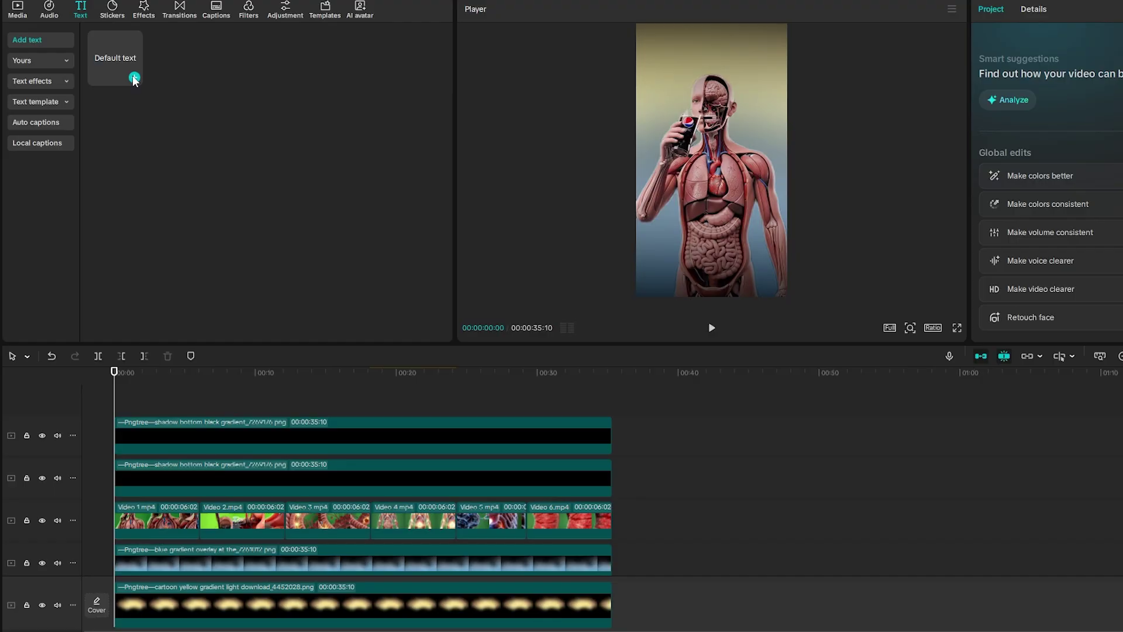
Add a smaller two-line Montserrat caption 'Pepsi enters the body, every organ reacts instantly' for text-to-speech
click(134, 78)
double_click(718, 161)
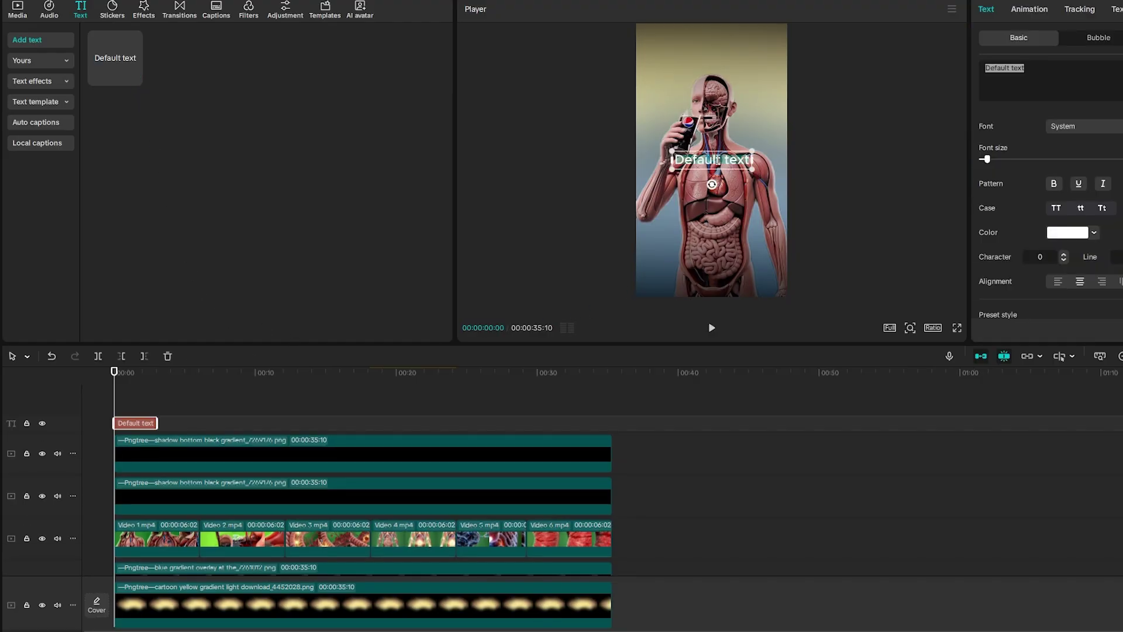
key(ctrl+v)
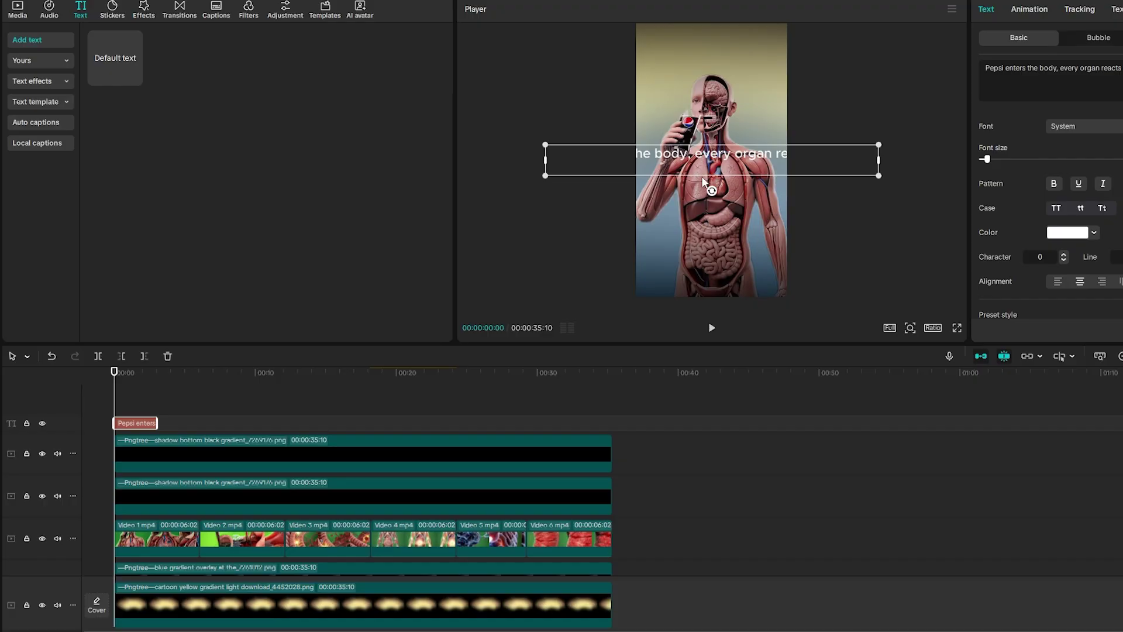
key(Return)
drag(987, 159, 985, 159)
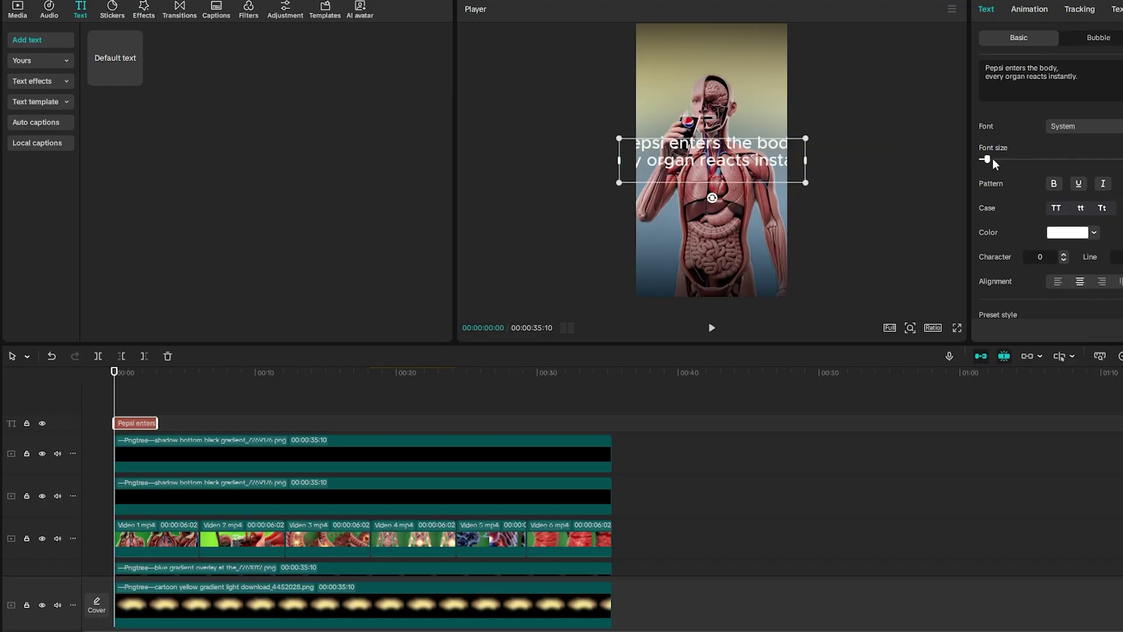
click(1083, 130)
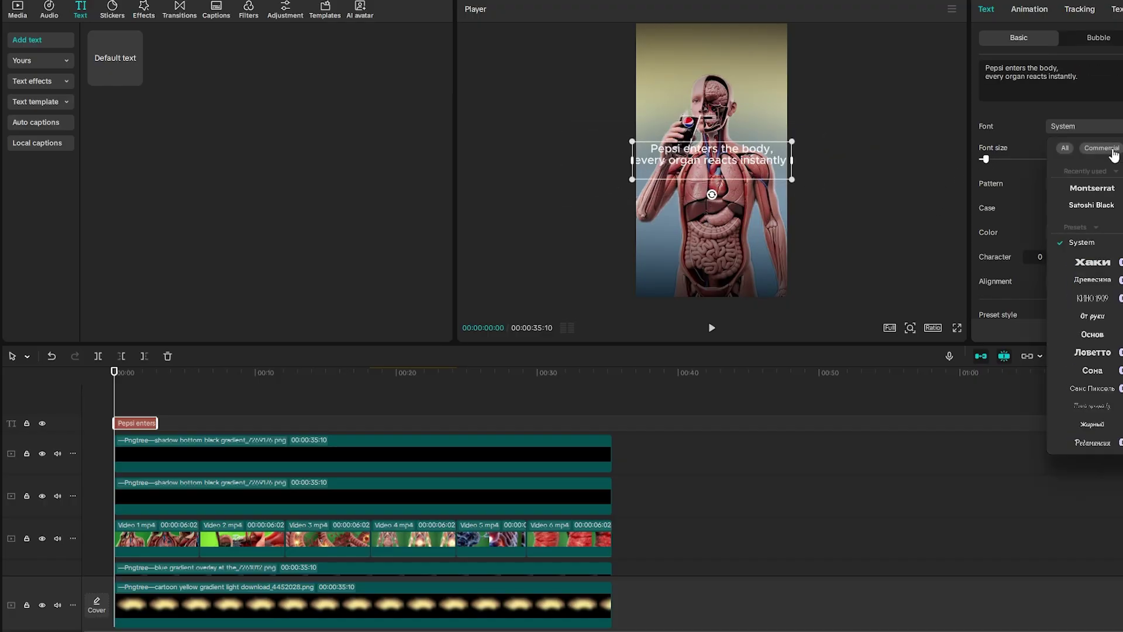
click(1099, 187)
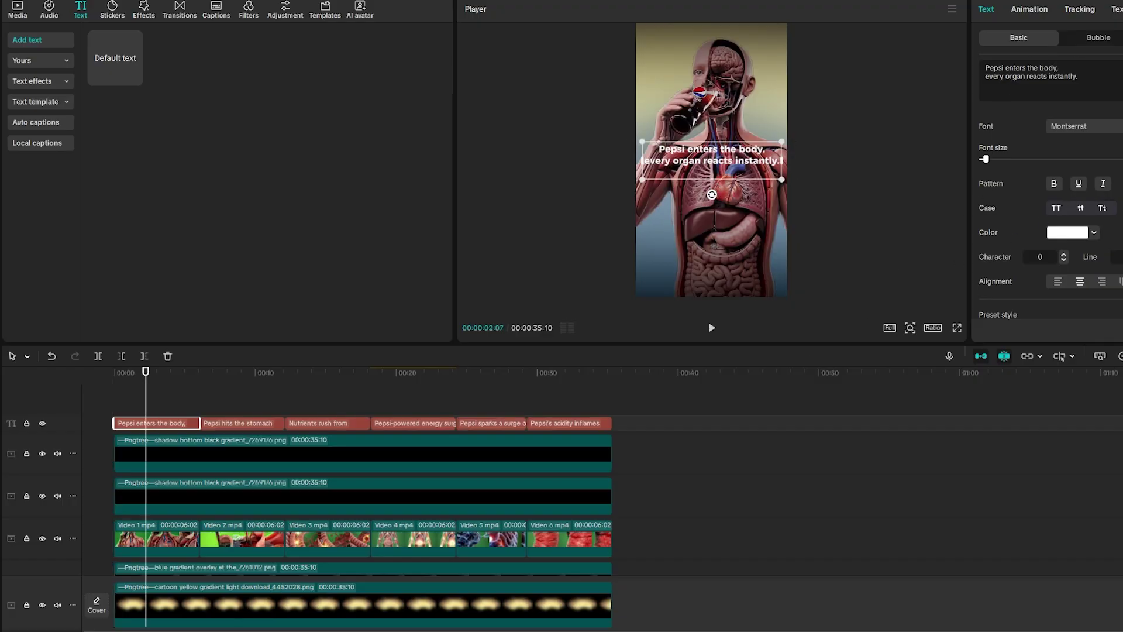
click(1116, 9)
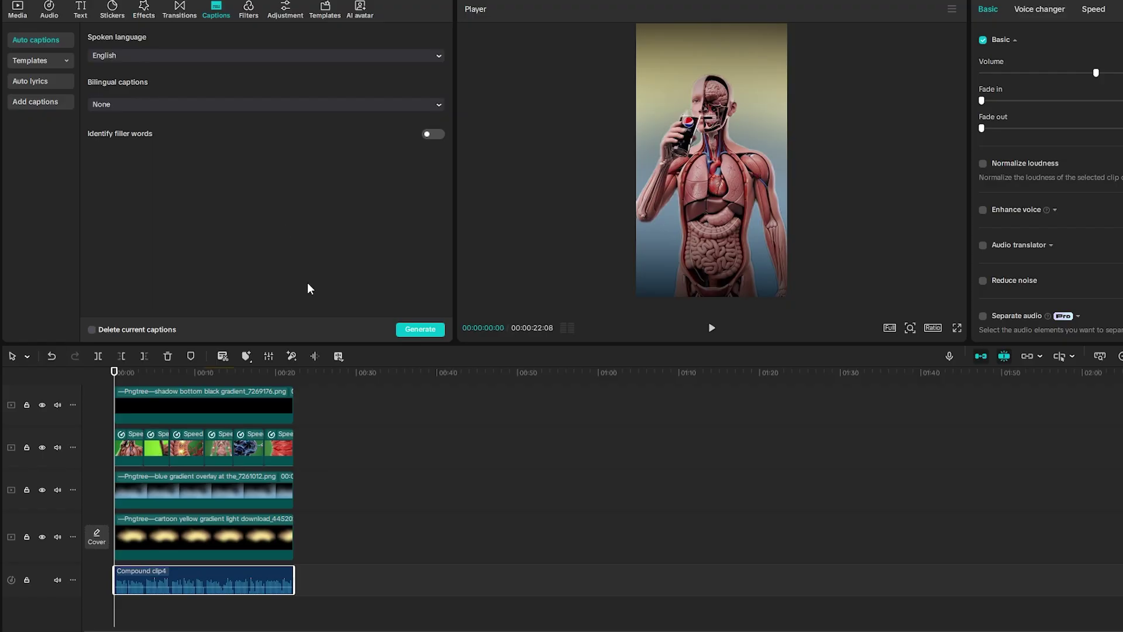
Auto-generate captions from the voiceover and play the video to check them
click(420, 330)
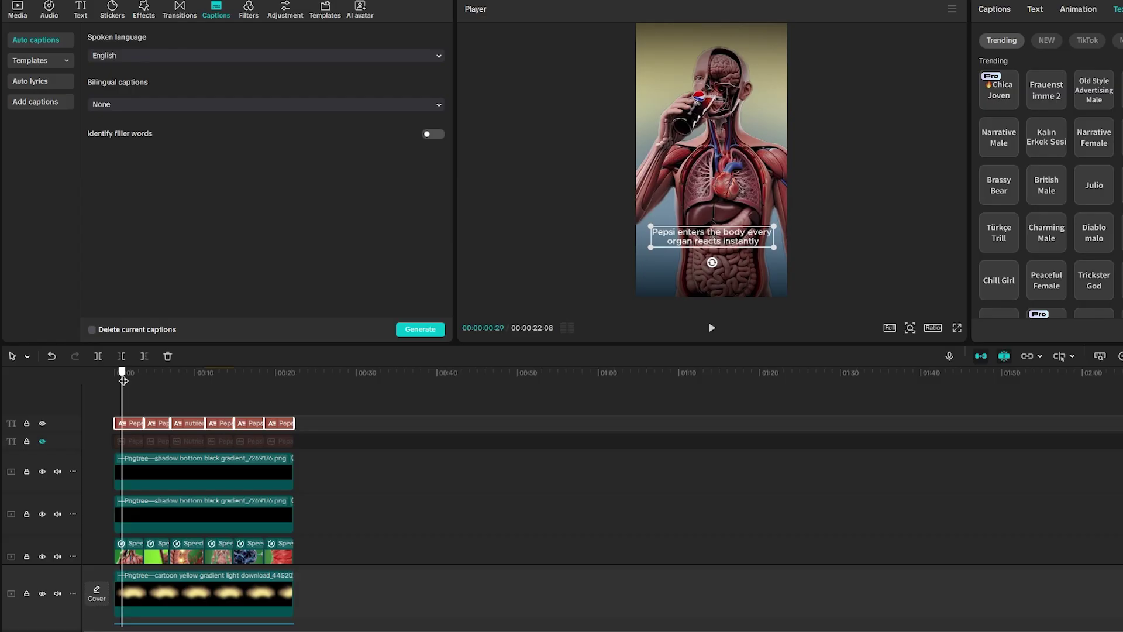
drag(118, 381, 127, 381)
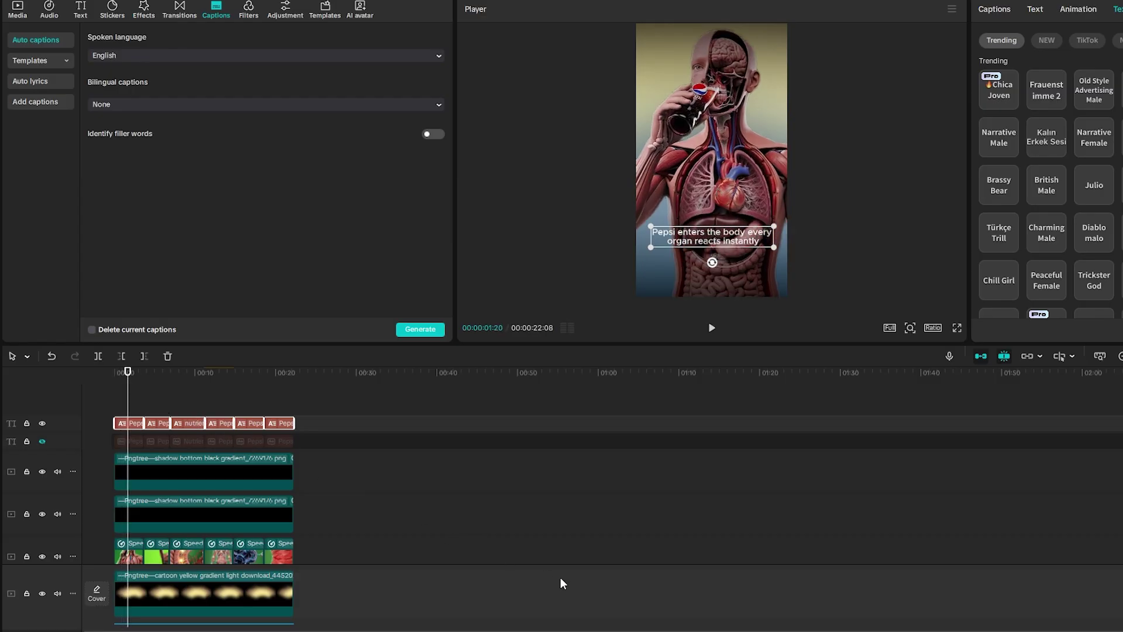
click(711, 328)
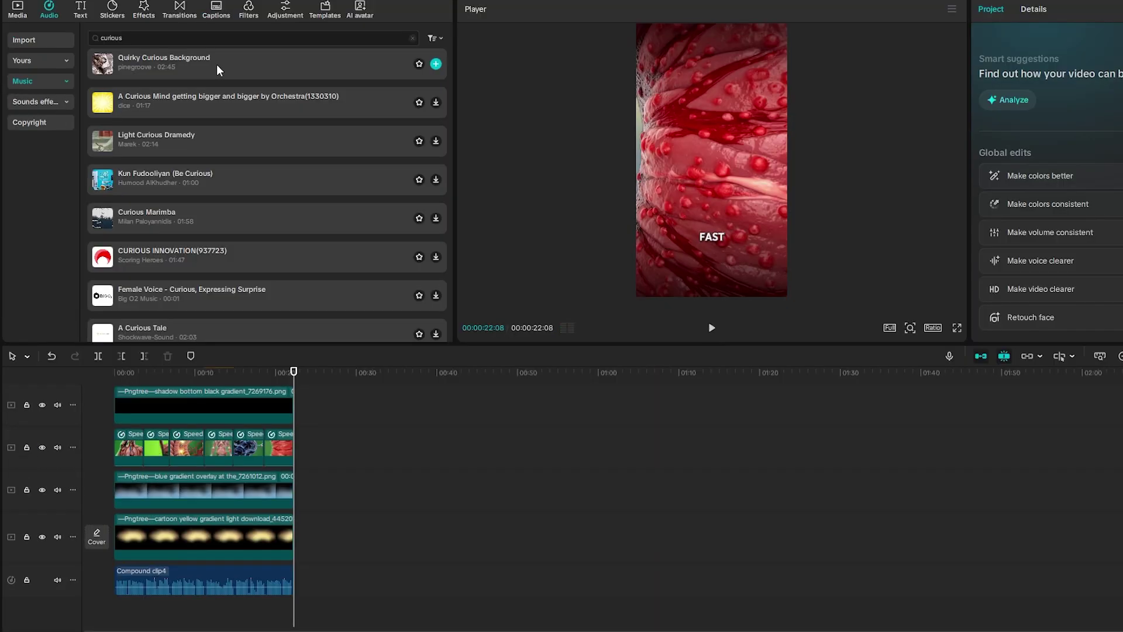
Add Quirky Curious Background music and cut it off at the video's 22-second end
drag(217, 71, 113, 617)
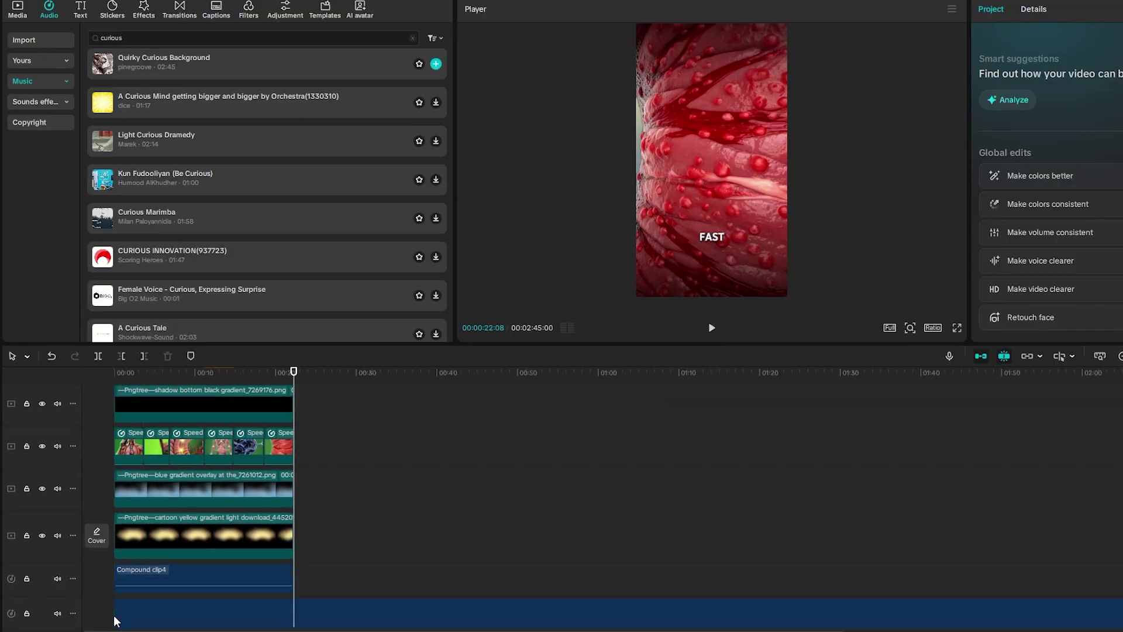
scroll(585, 497, up, 10)
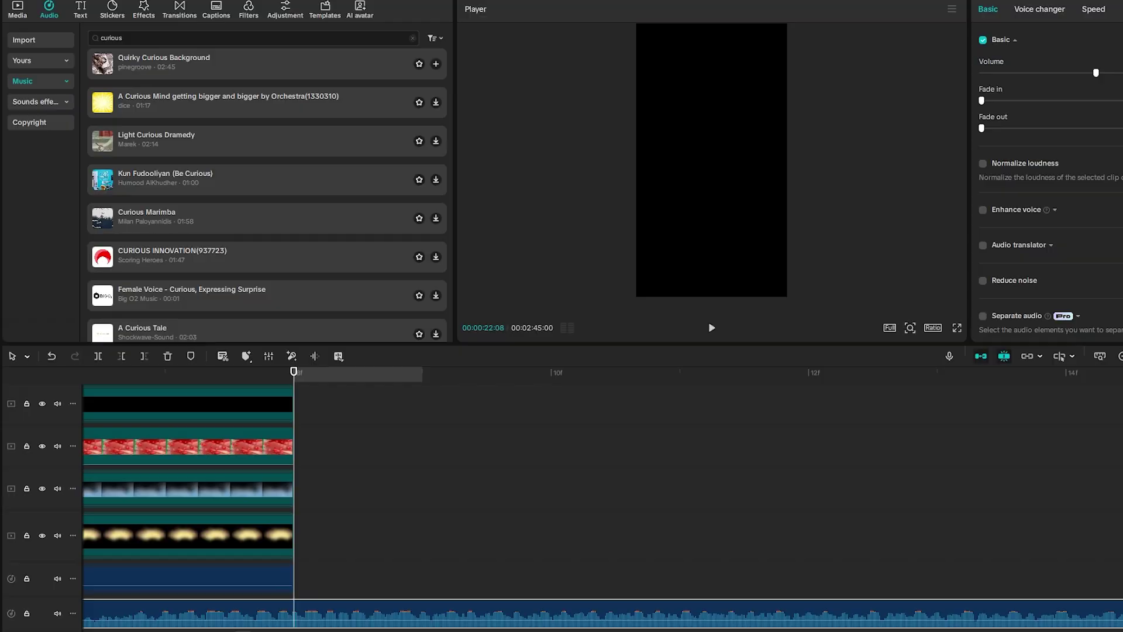
click(98, 356)
click(526, 594)
key(Delete)
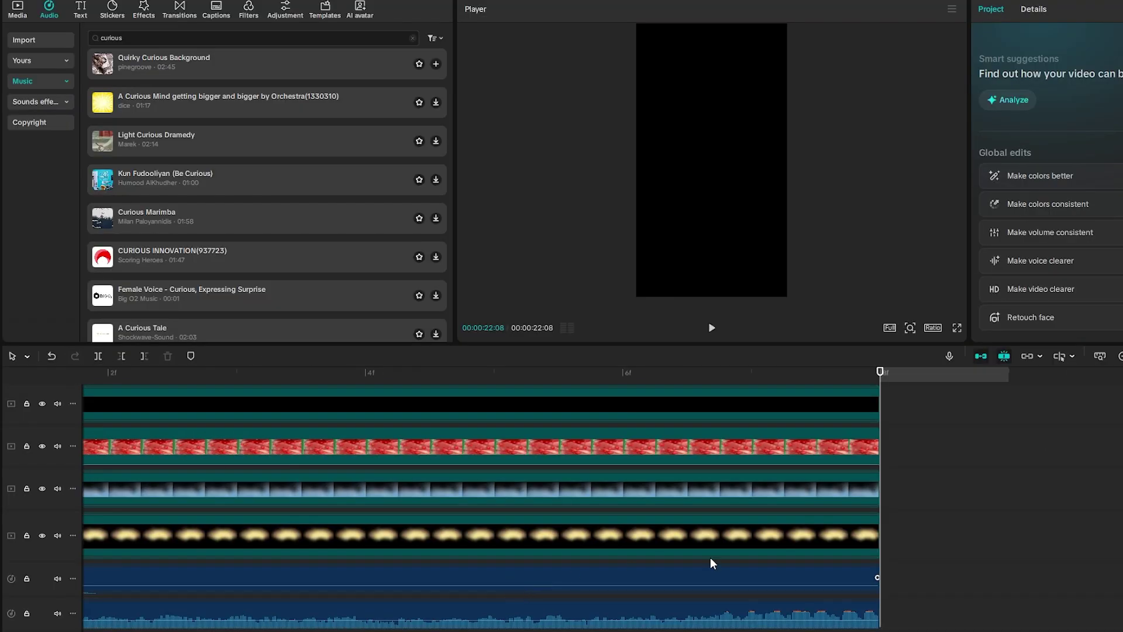
scroll(585, 497, down, 10)
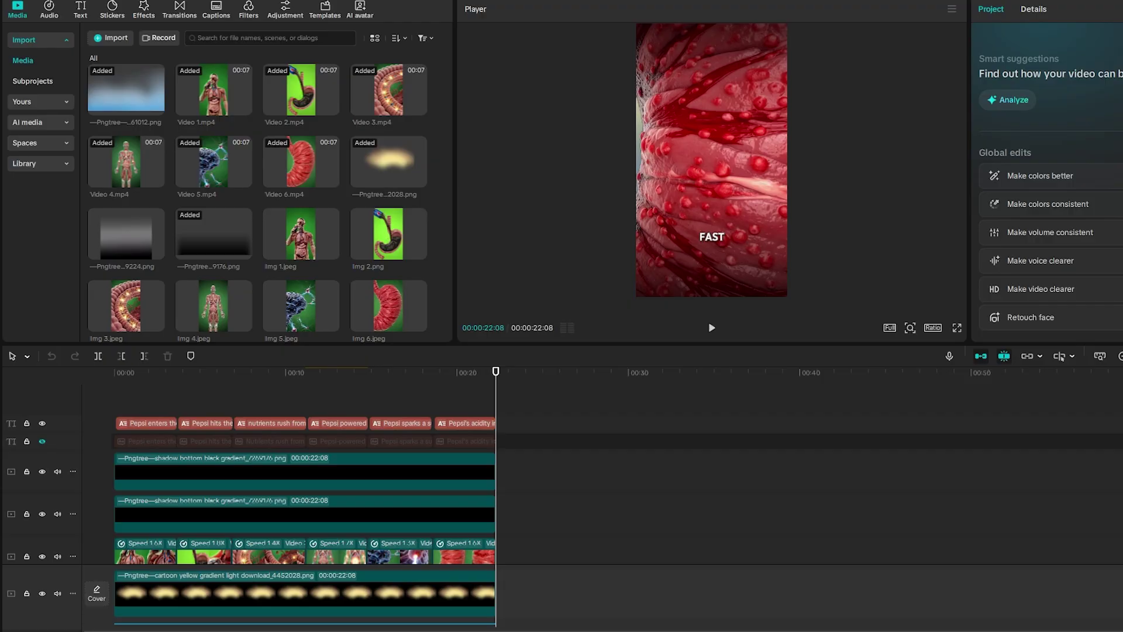
Open the export settings with Ctrl+E and keep the frame rate at 30fps
key(ctrl+e)
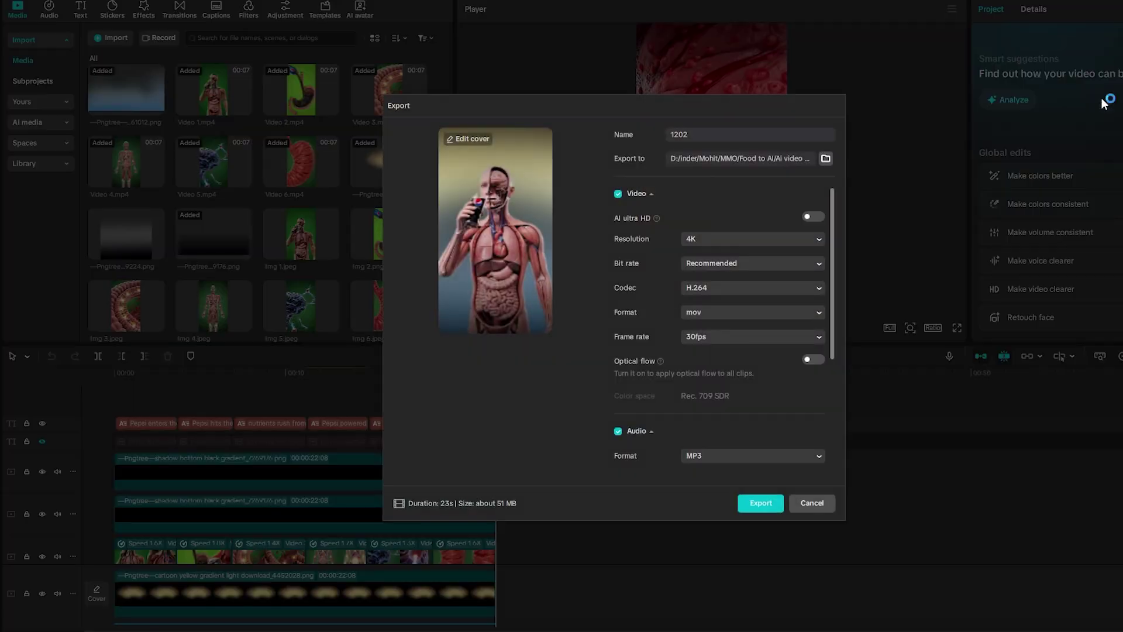
click(712, 338)
click(714, 346)
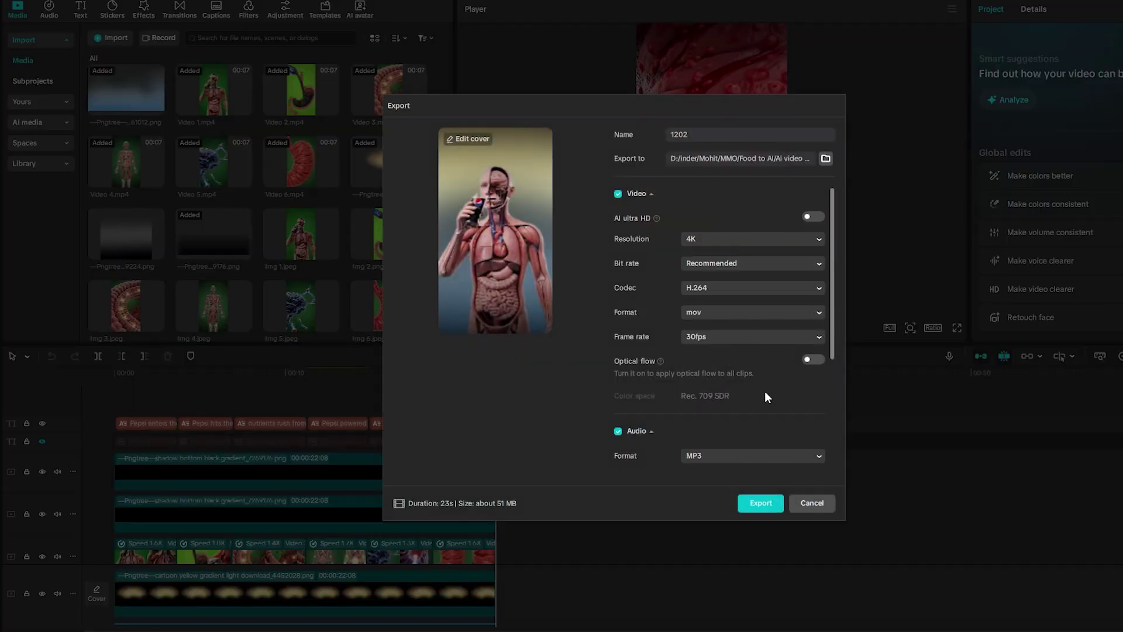